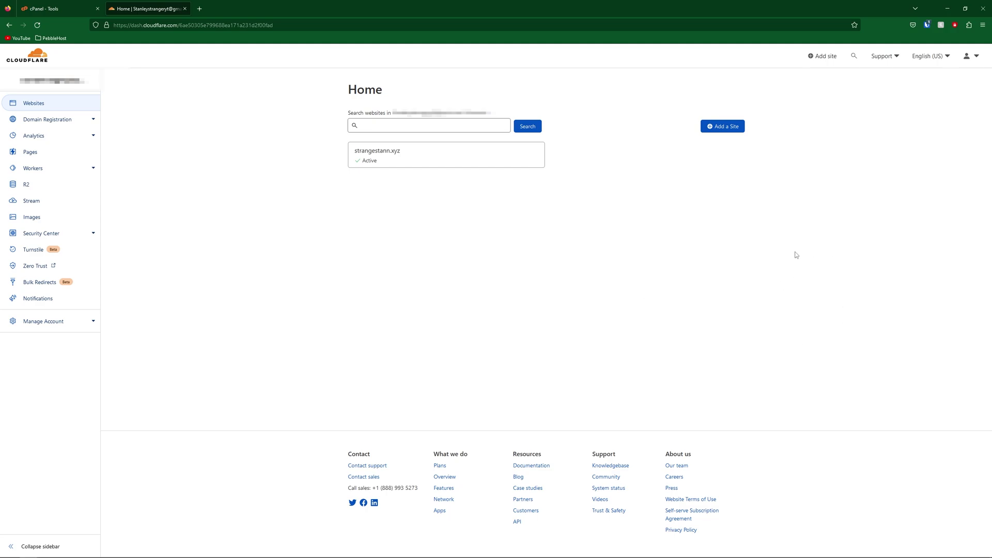
Open the strangestann.xyz site from the Cloudflare account's Home list.
left_click(410, 160)
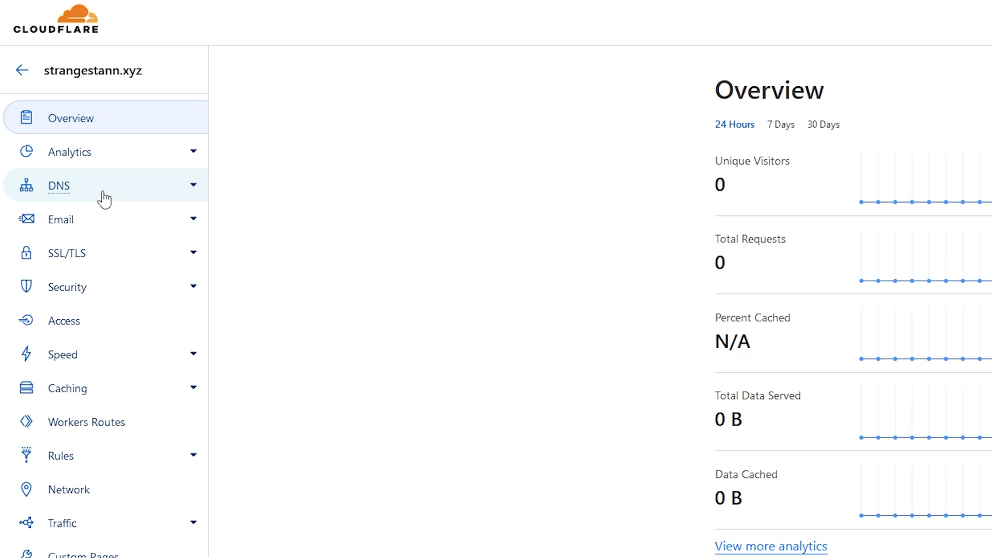
Add a DNS-only A record named 'mail' pointing to 51.89.244.99.
left_click(103, 192)
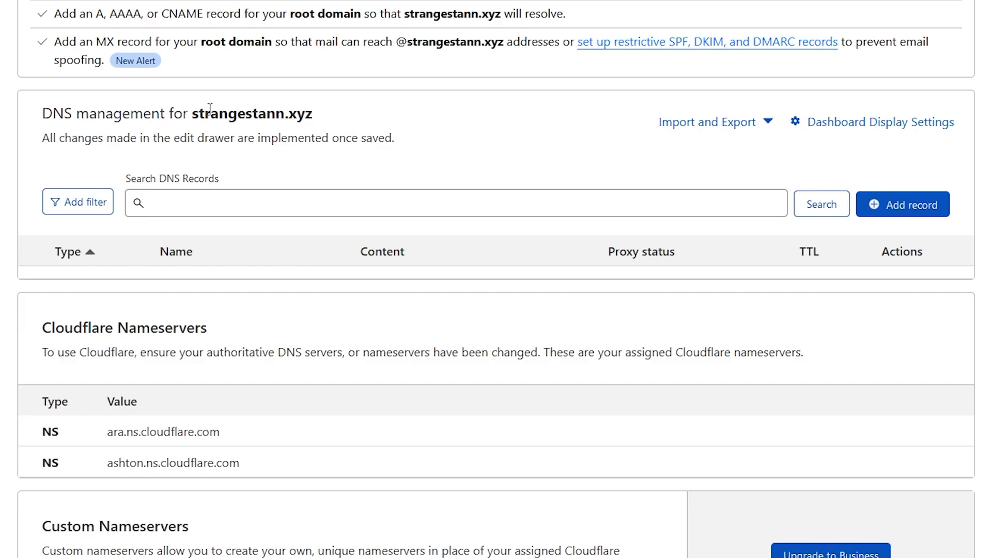
left_click(903, 210)
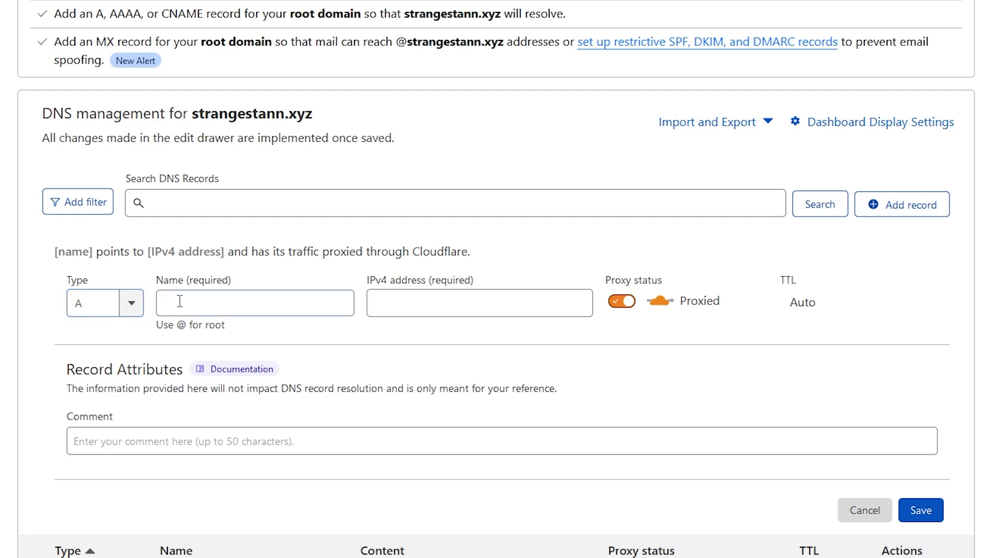
left_click(201, 300)
type("mail")
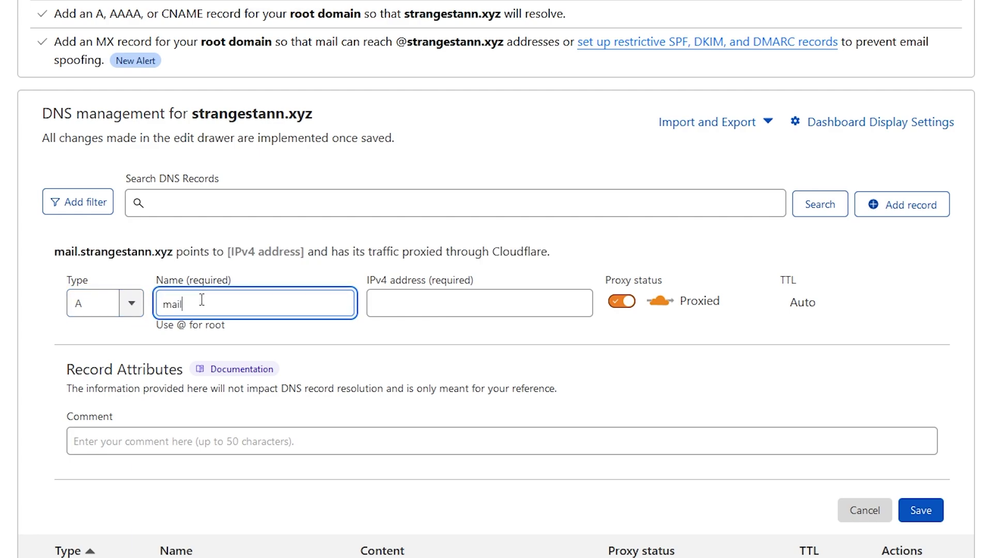
left_click(414, 298)
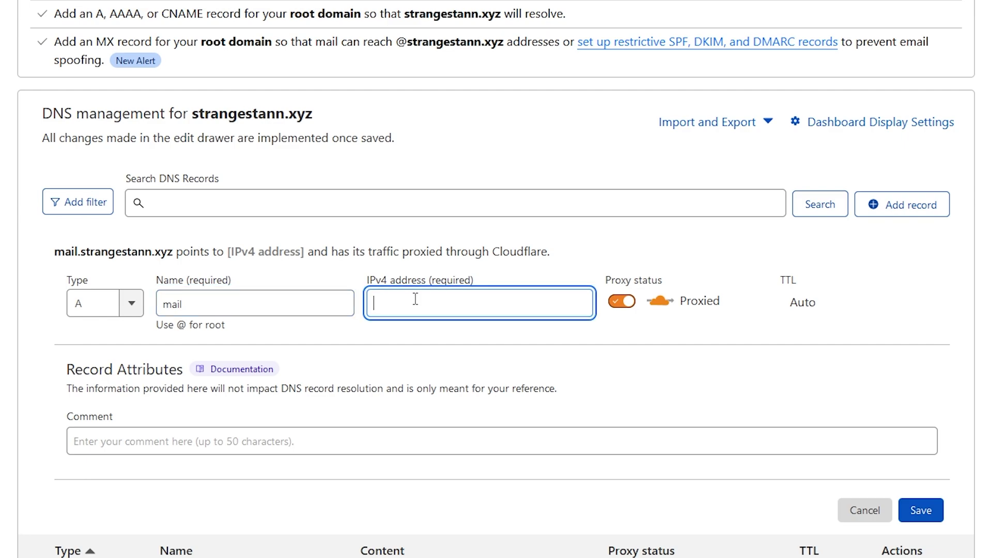
type("51")
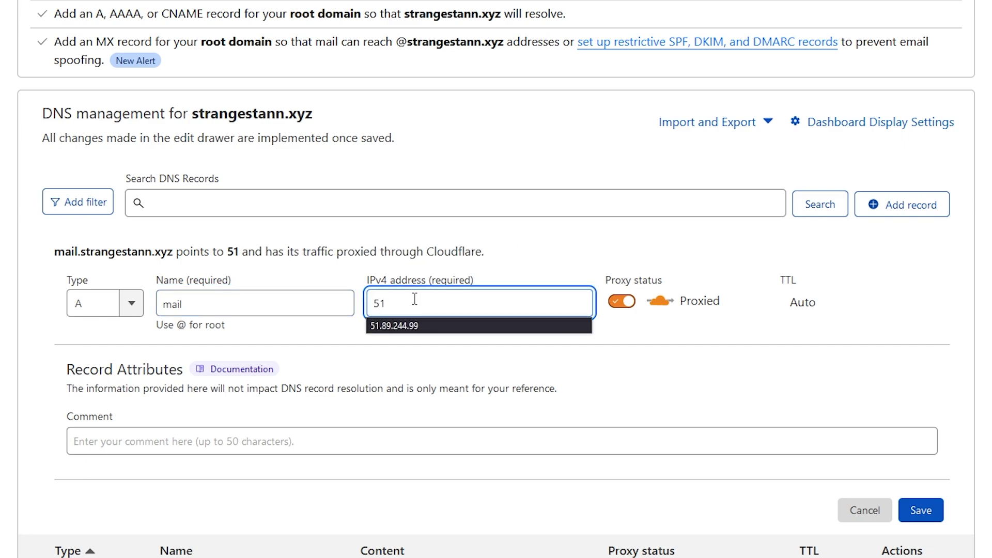
type(".89.24")
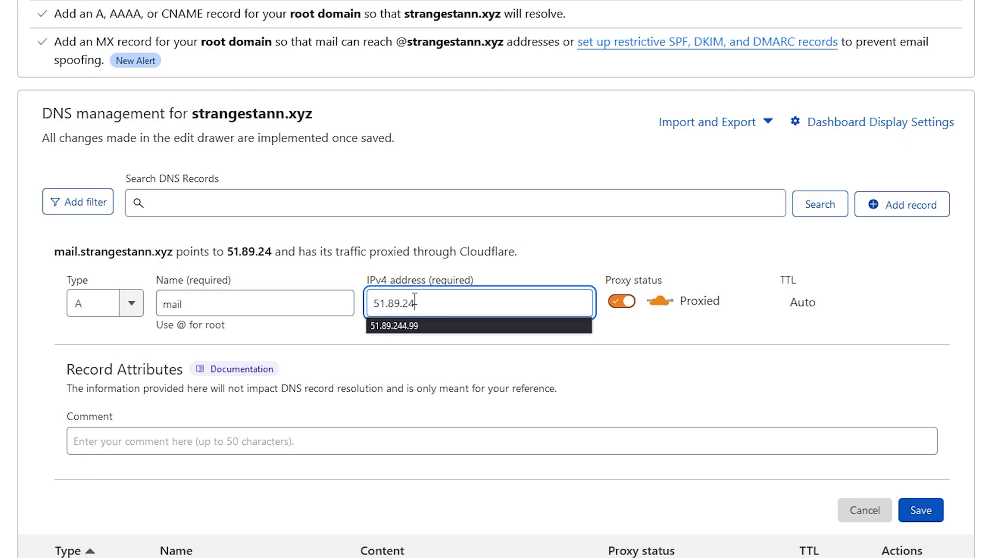
type("4.99")
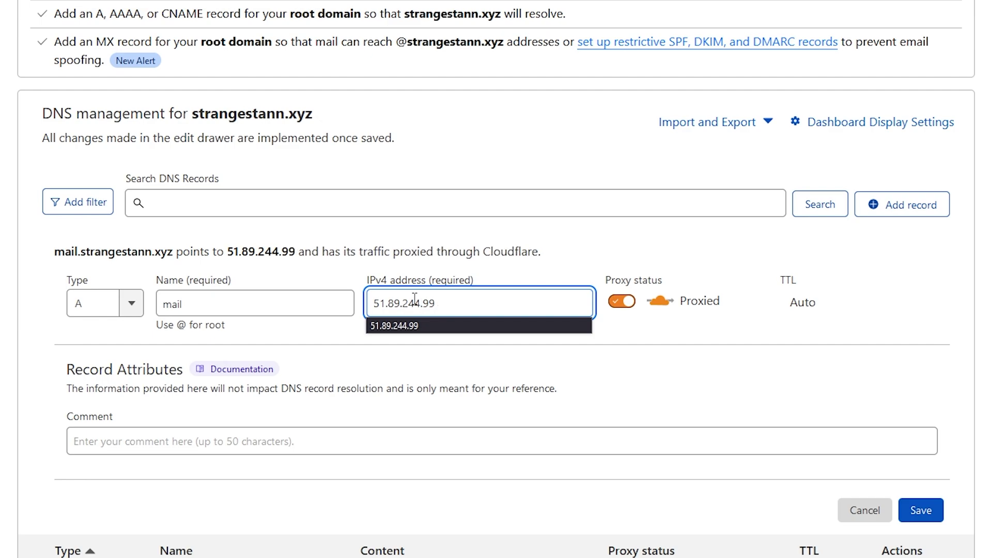
left_click(623, 302)
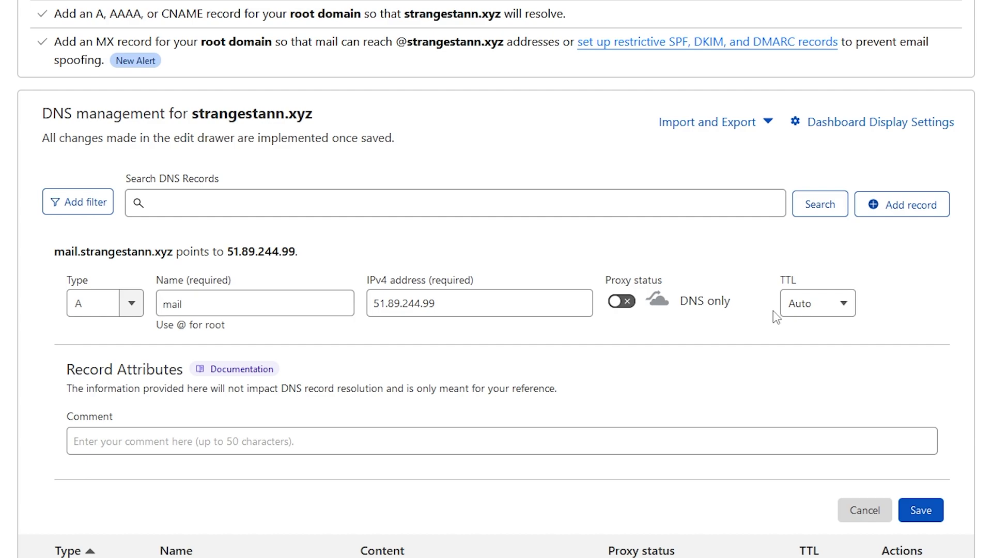
left_click(921, 509)
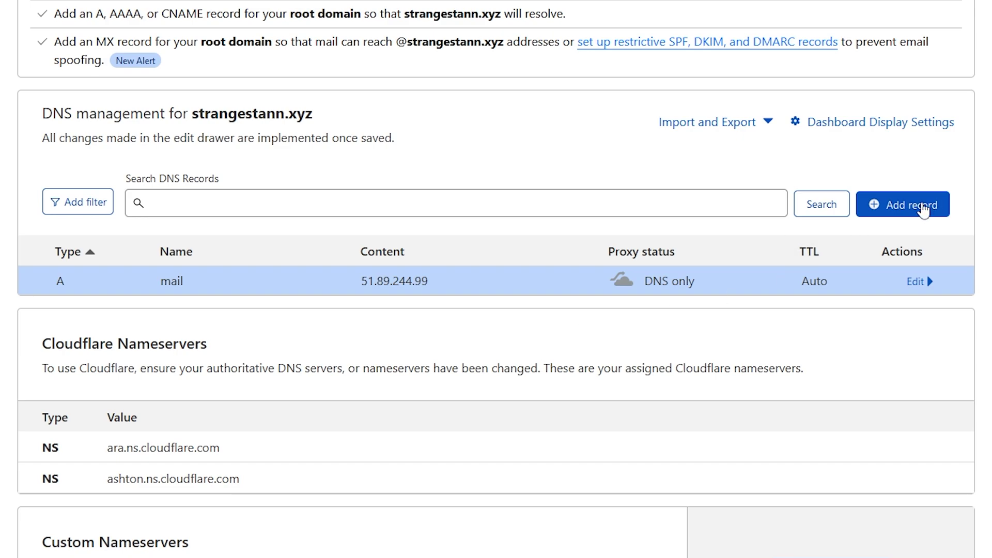
Add an MX record for @ pointing to mail.strangestann.xyz with priority 1.
left_click(923, 208)
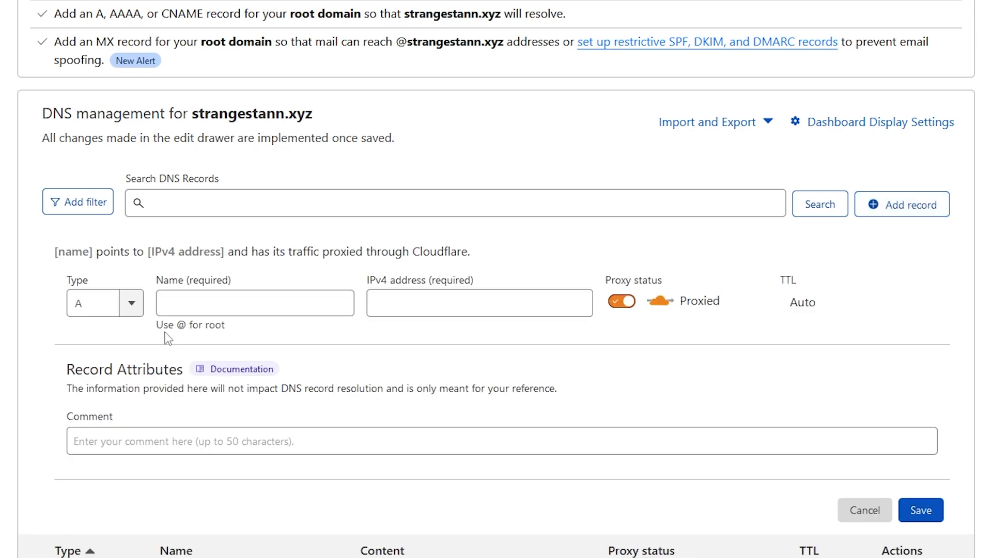
left_click(138, 314)
left_click(91, 316)
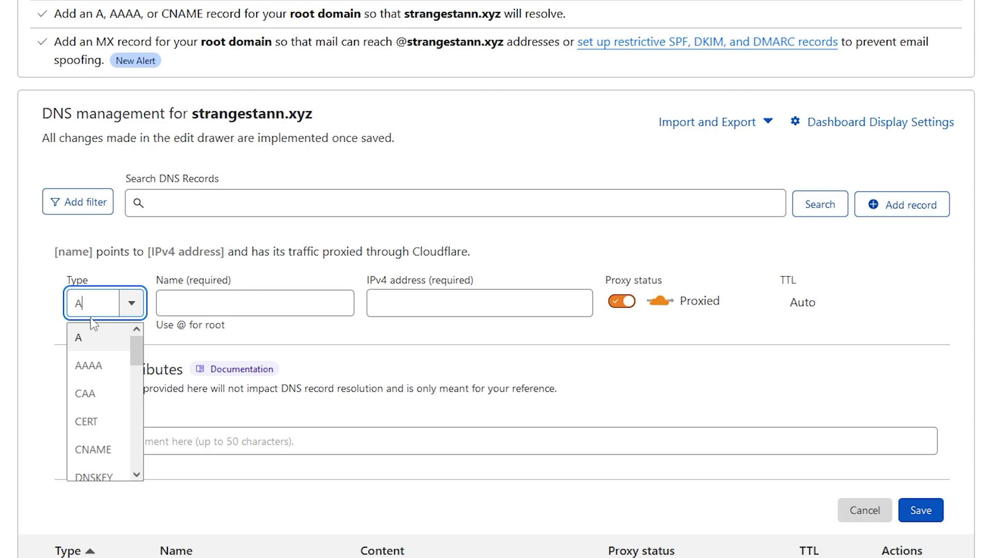
type("MX")
key("Tab")
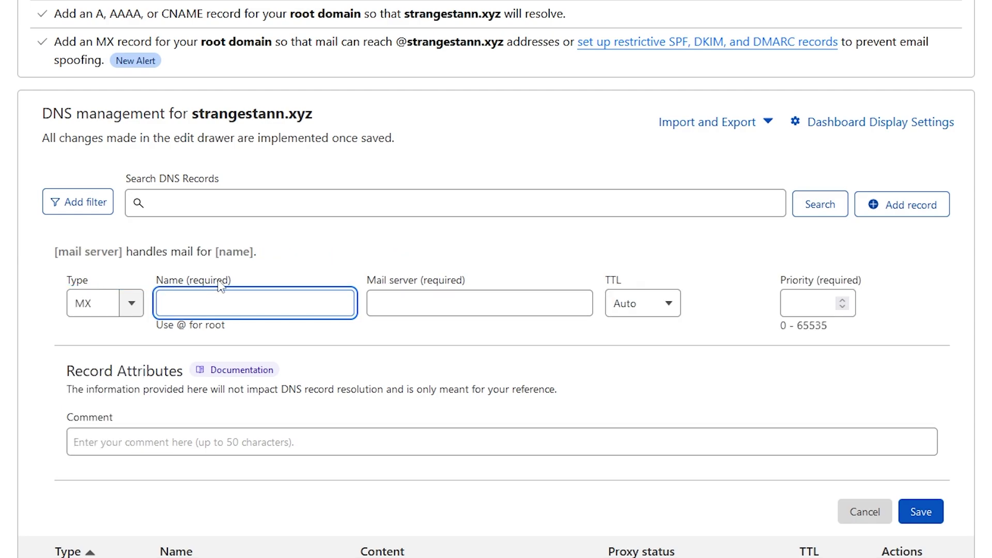
type("@")
left_click(429, 305)
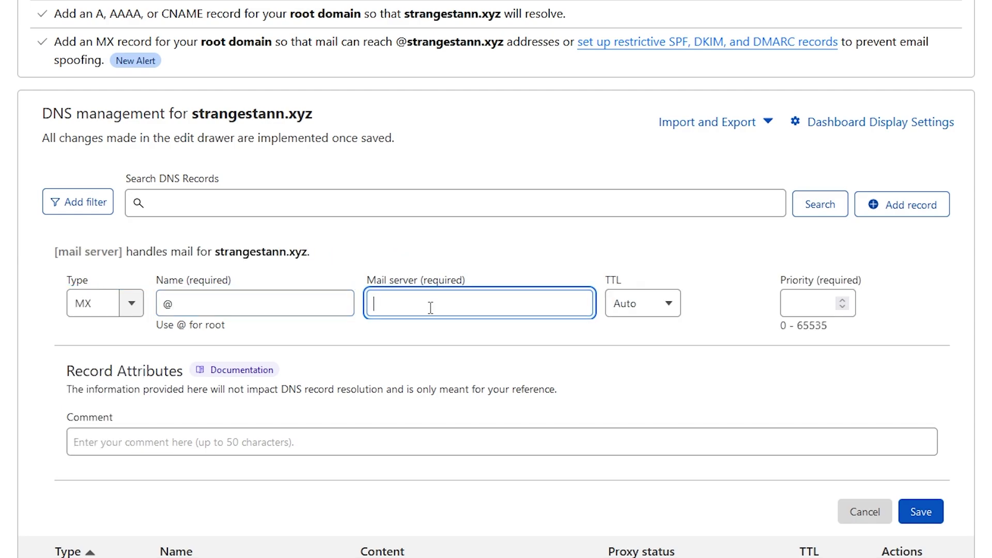
type("m")
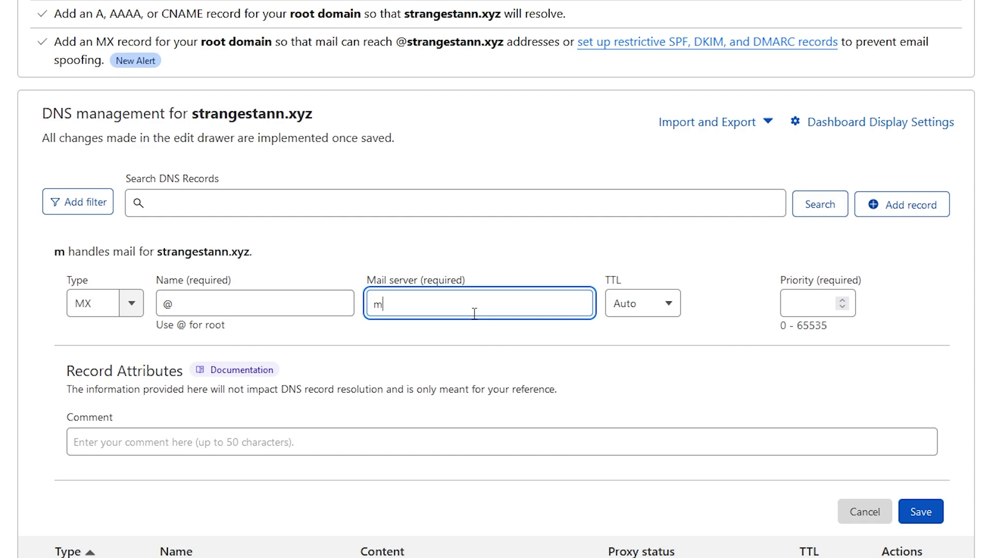
type("ail.")
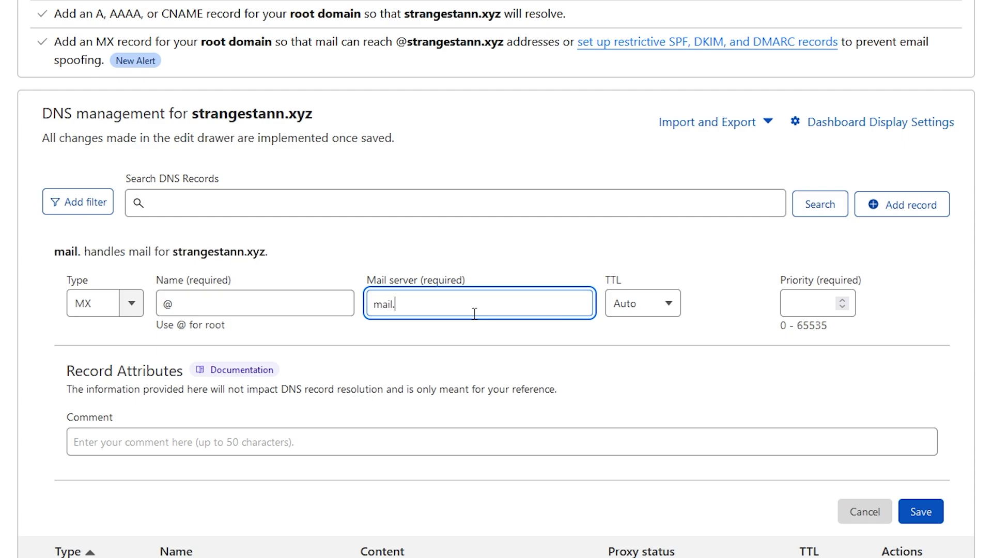
type("st")
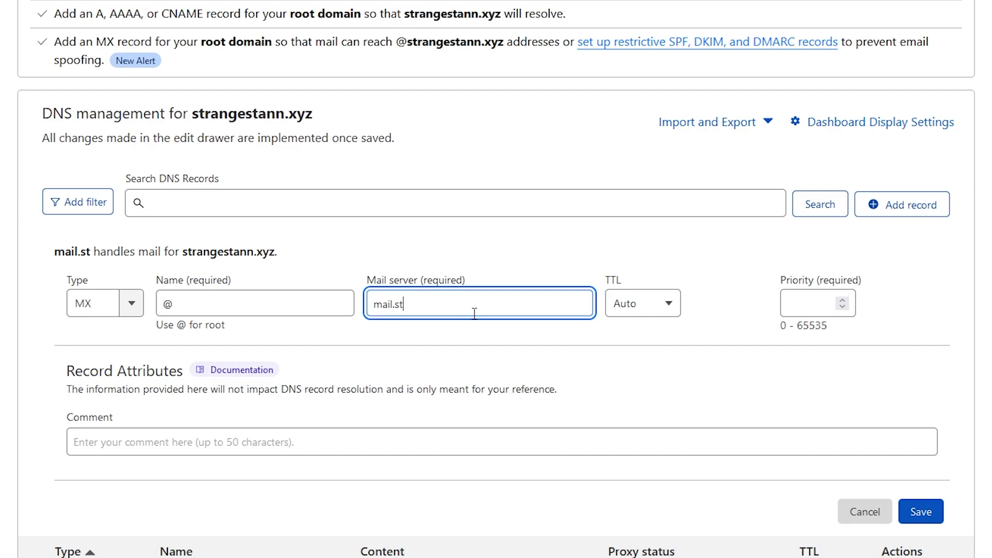
type("rangestann.xyz")
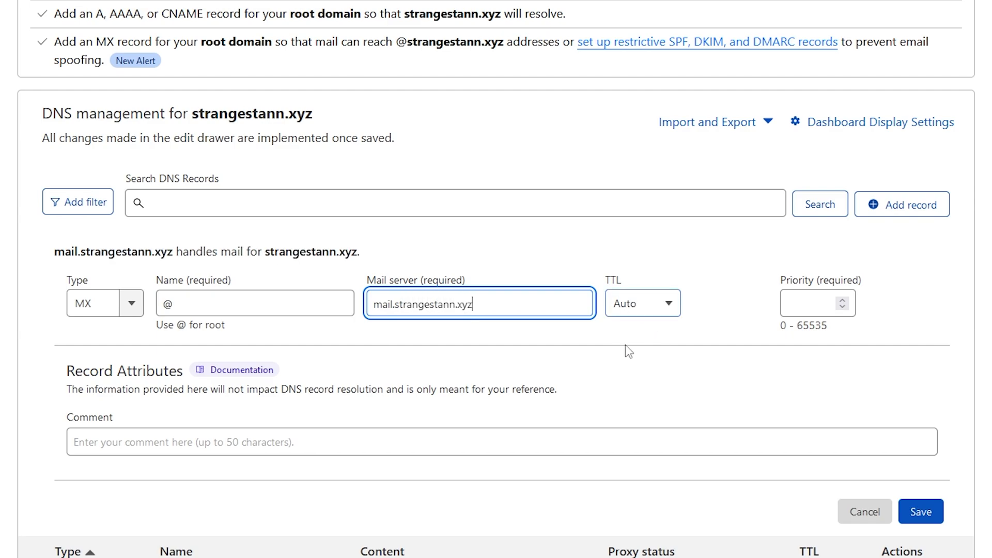
left_click(811, 311)
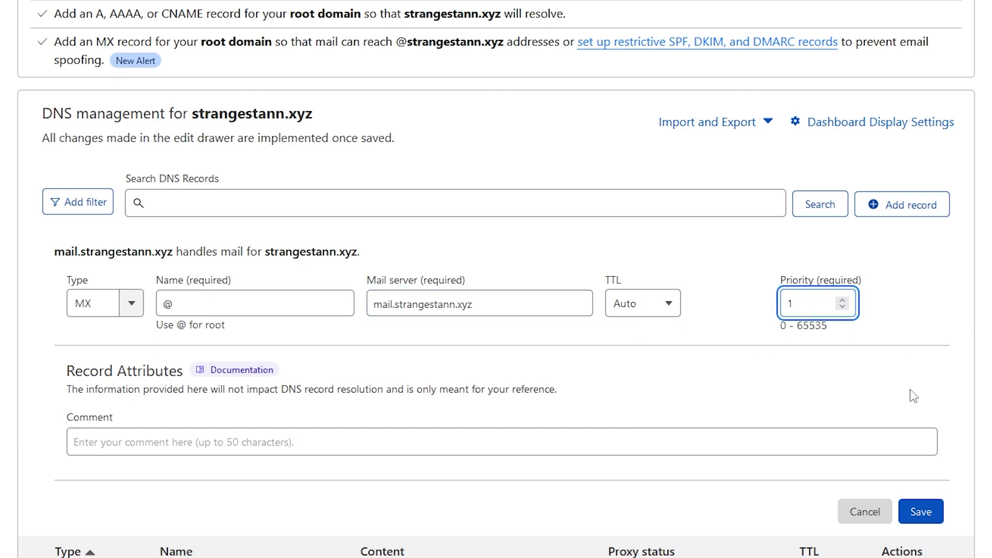
left_click(930, 515)
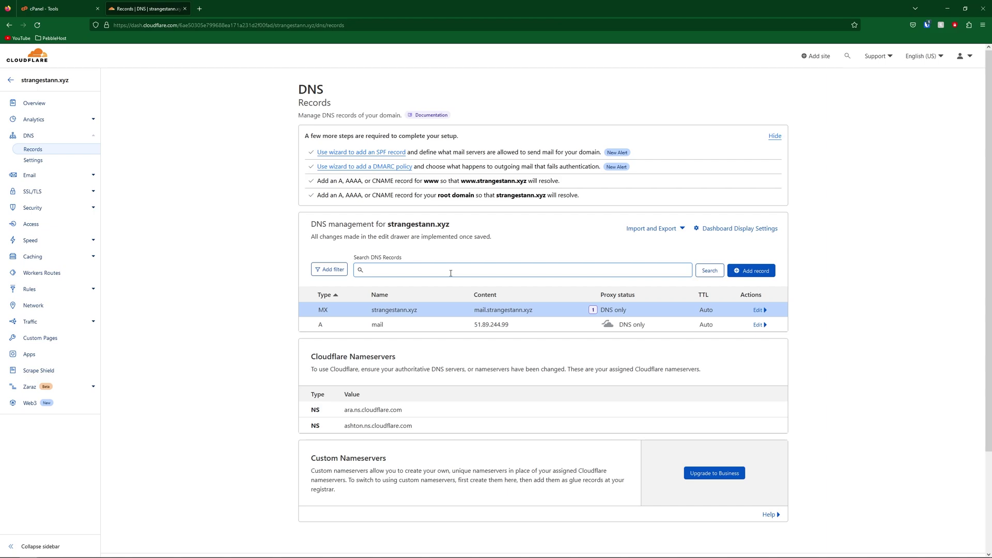
key("ctrl+shift+Tab")
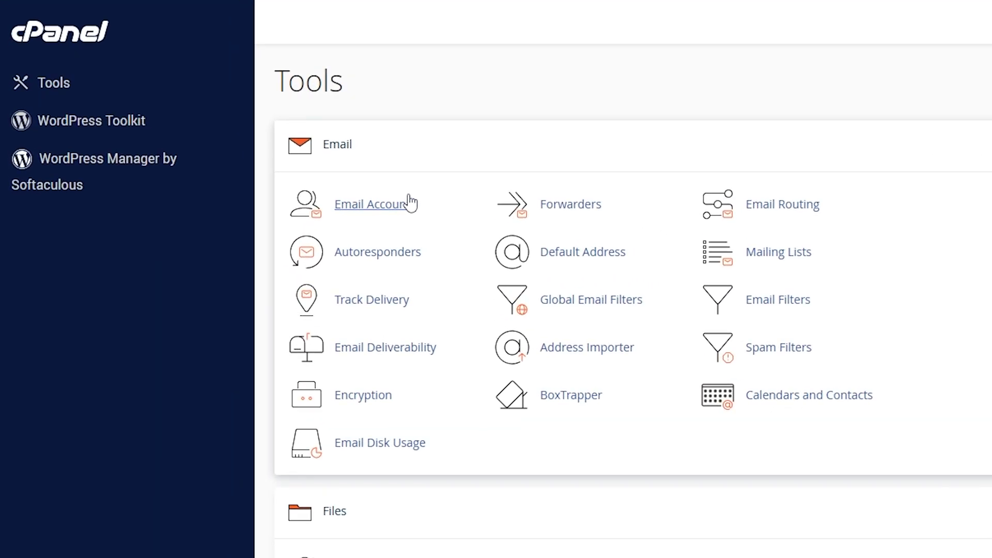
left_click(391, 212)
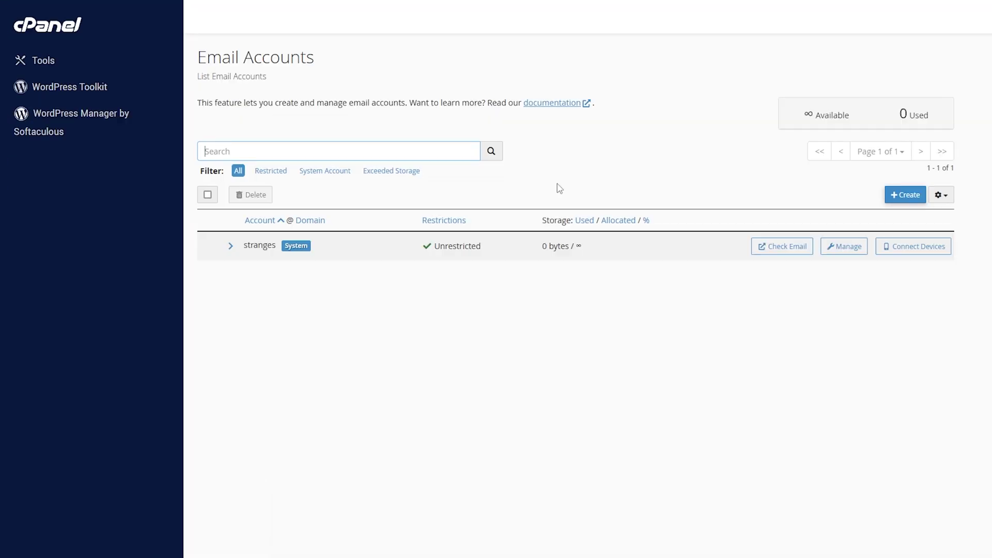
left_click(905, 200)
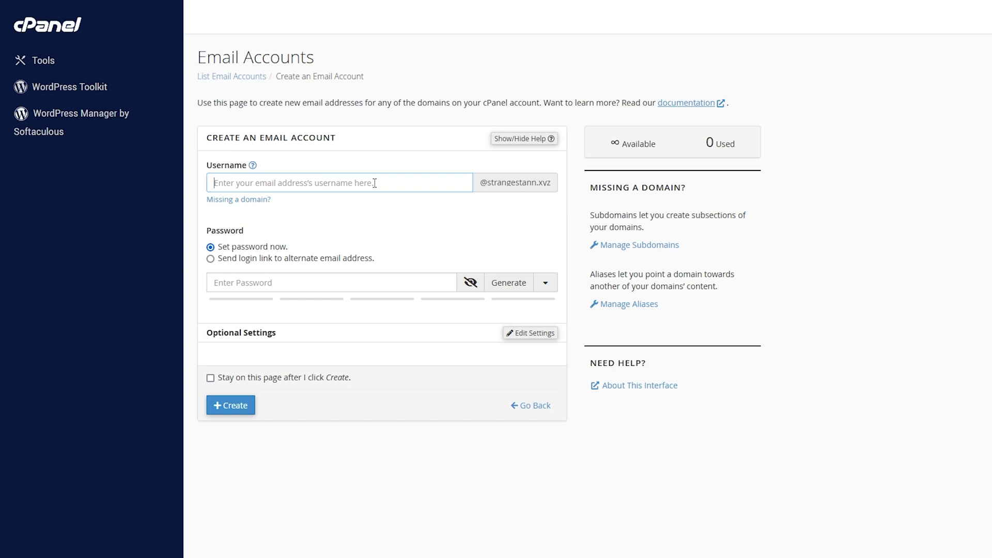
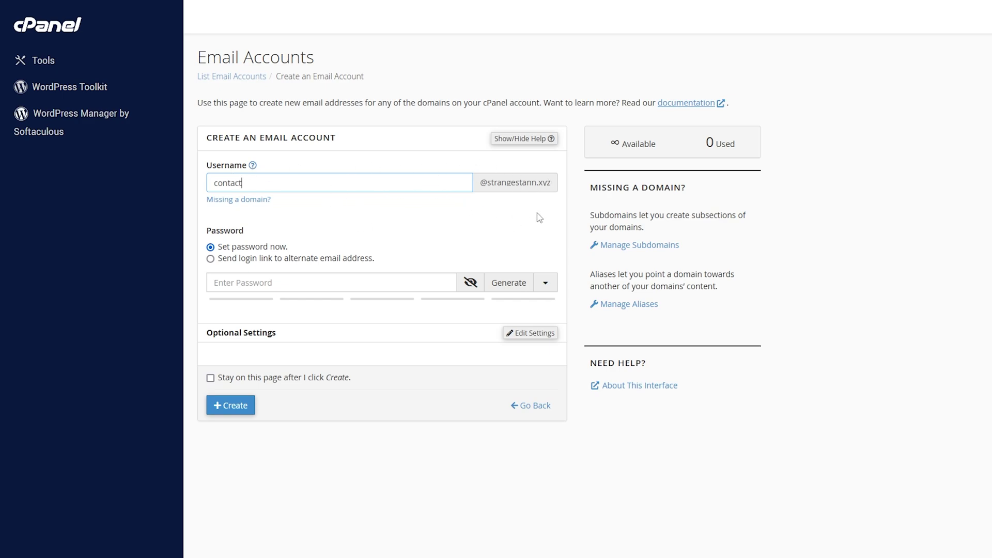
left_click(304, 278)
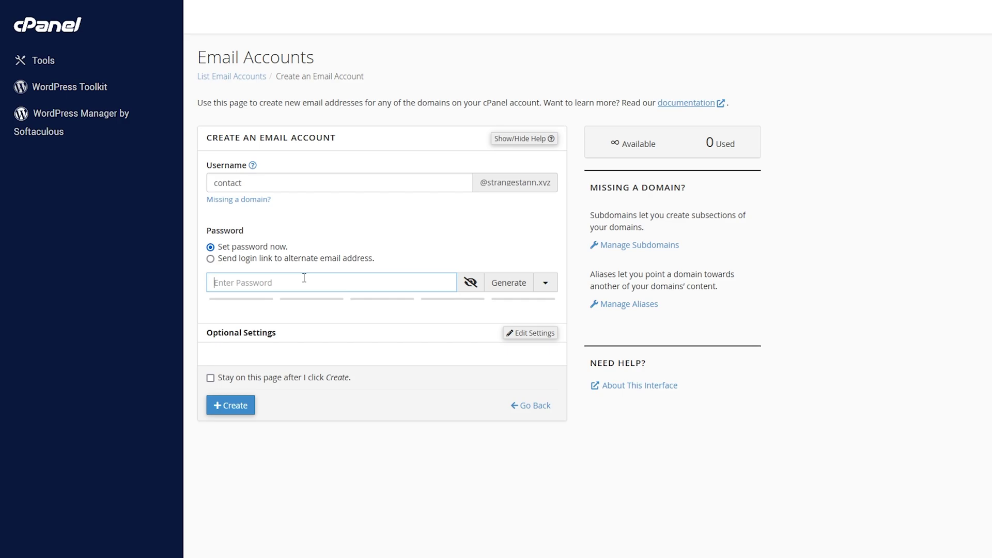
key("ctrl+v")
left_click(436, 402)
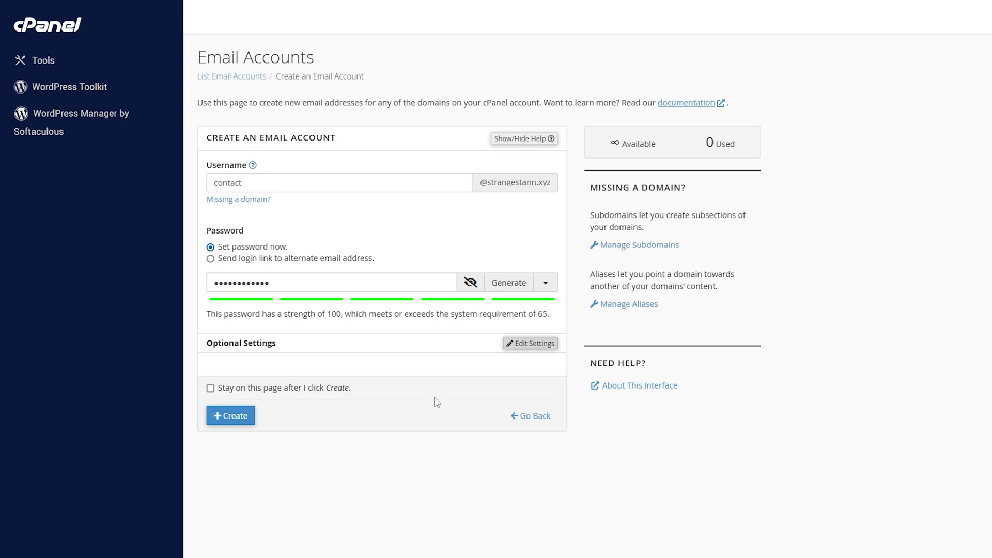
left_click(236, 420)
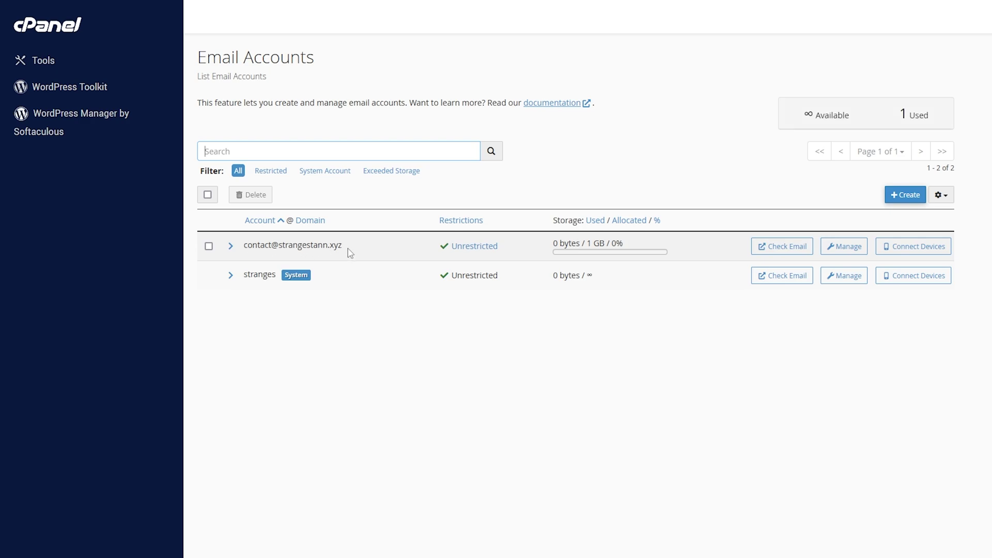
left_click(774, 252)
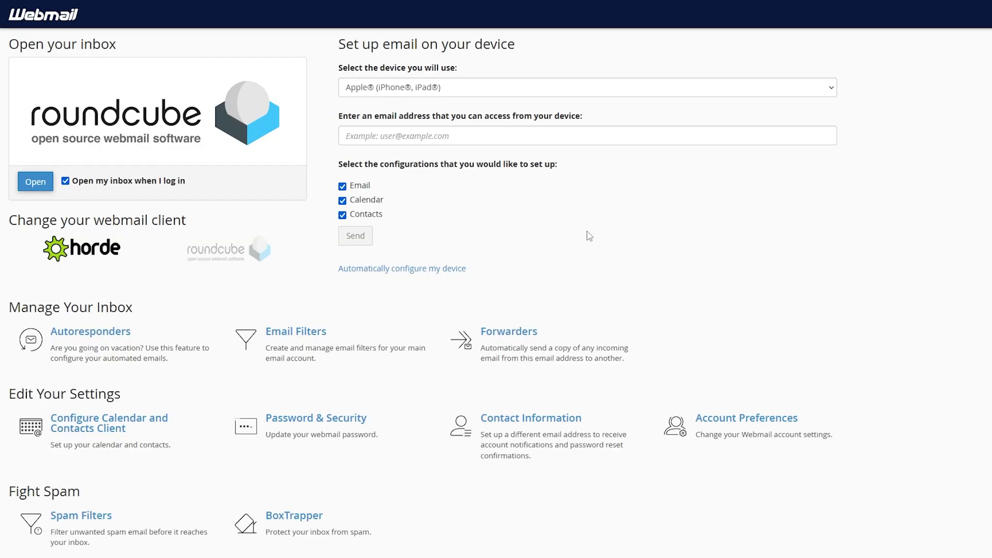
left_click(35, 182)
left_click(36, 182)
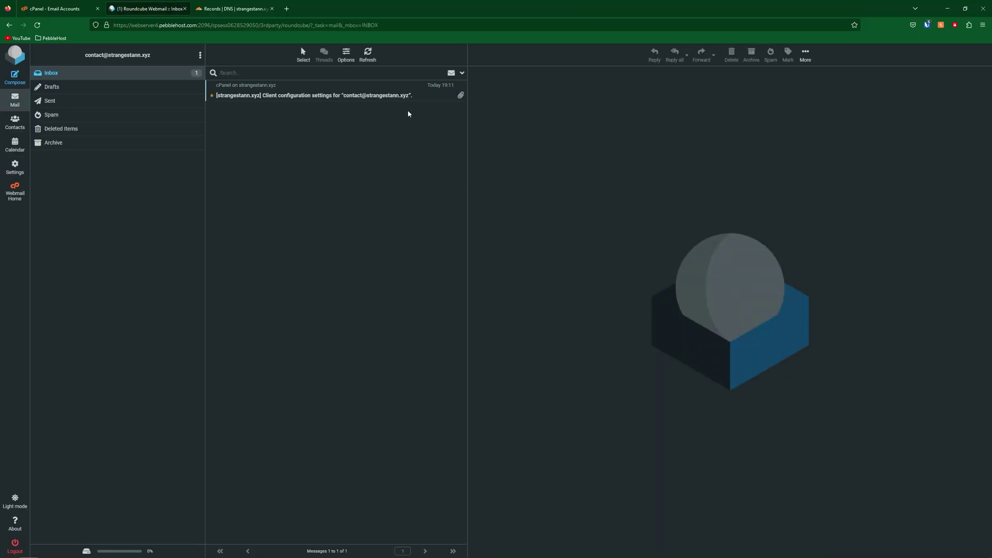
Read the client configuration settings message in the contact inbox.
left_click(416, 95)
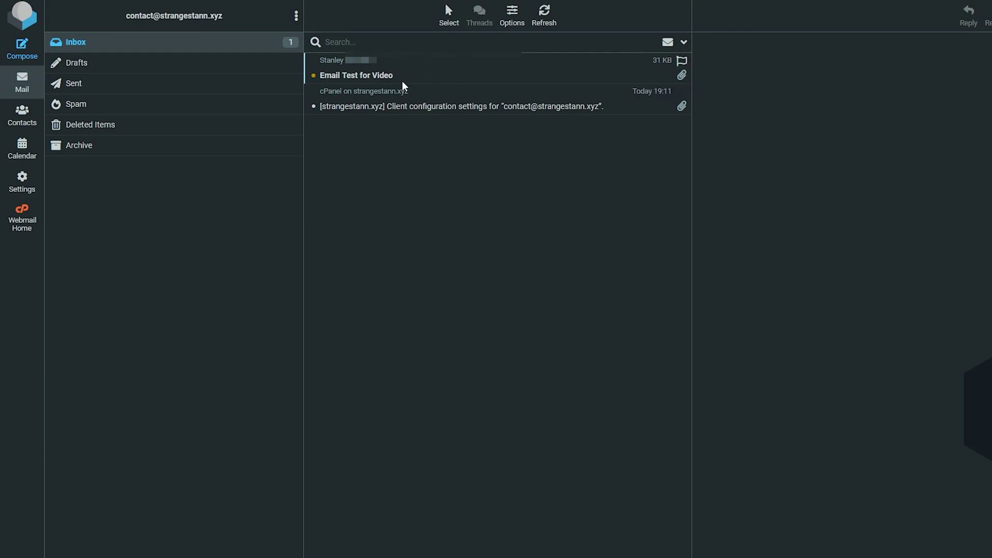
left_click(398, 75)
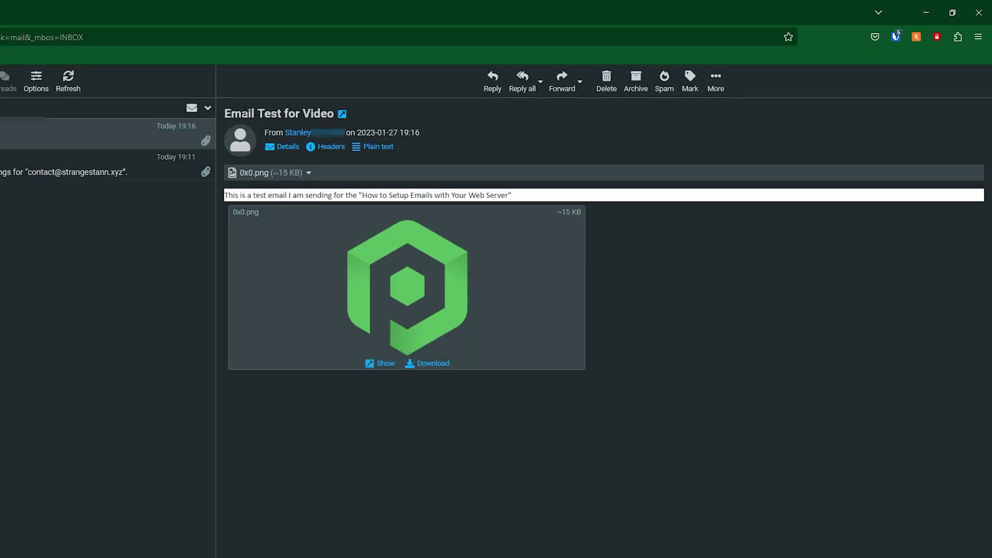
left_click_drag(224, 113, 336, 113)
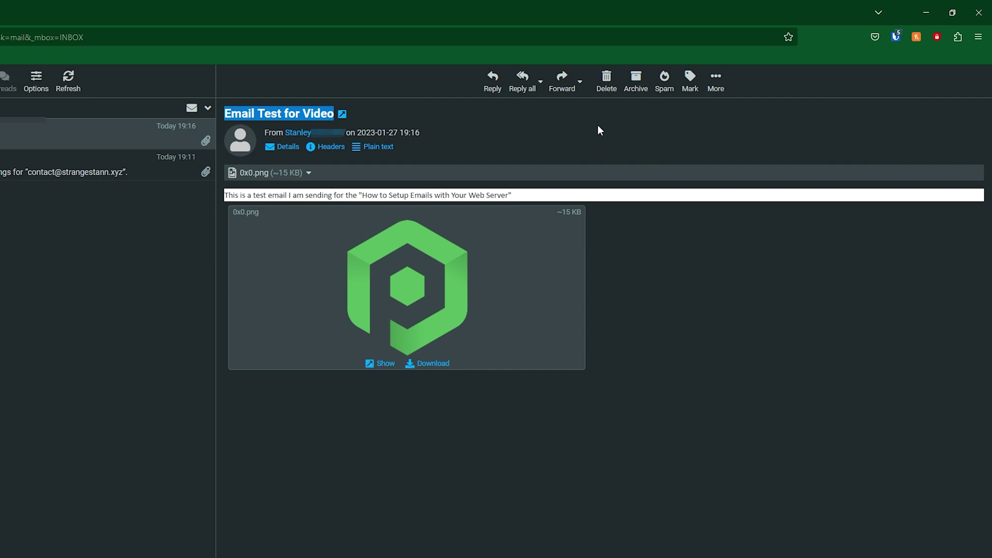
Reply with 'Thank you for reaching out to us! Here is another PebbleHost logo!' and attach the logo.
left_click(494, 82)
key("ctrl+a")
type("Thank you for reaching out to us! Here is another PebbleHost logo!")
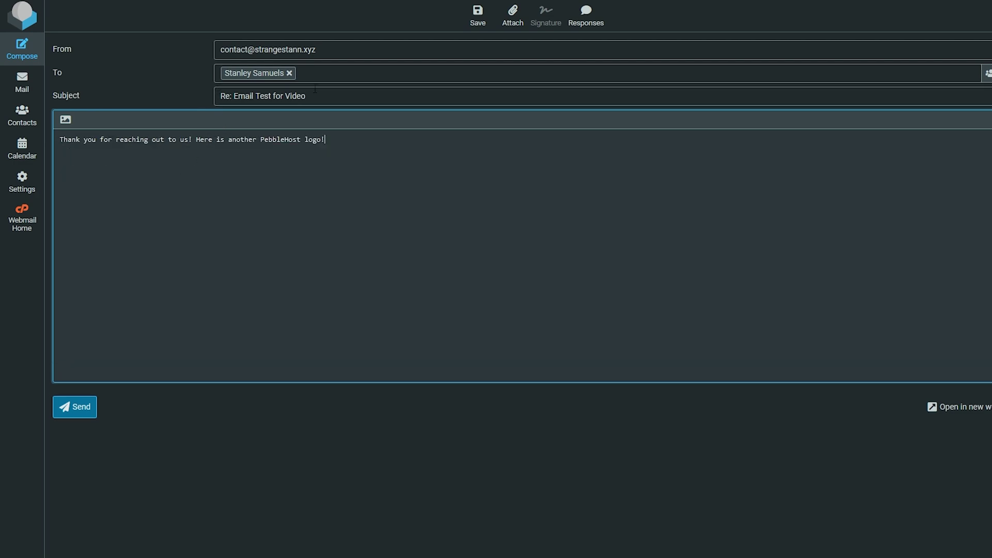
left_click(515, 30)
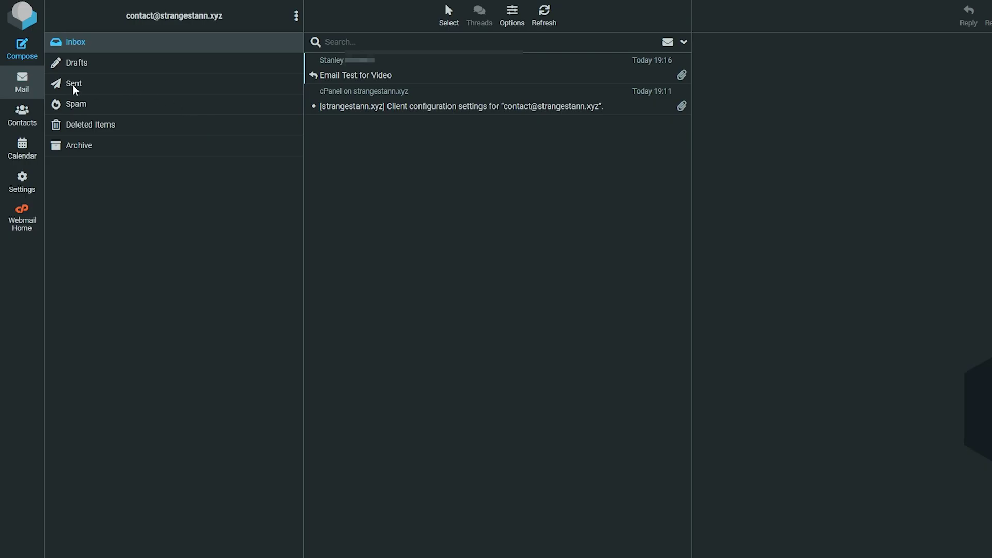
Preview the 'Re: Email Test for Video' reply in the Sent folder.
left_click(95, 87)
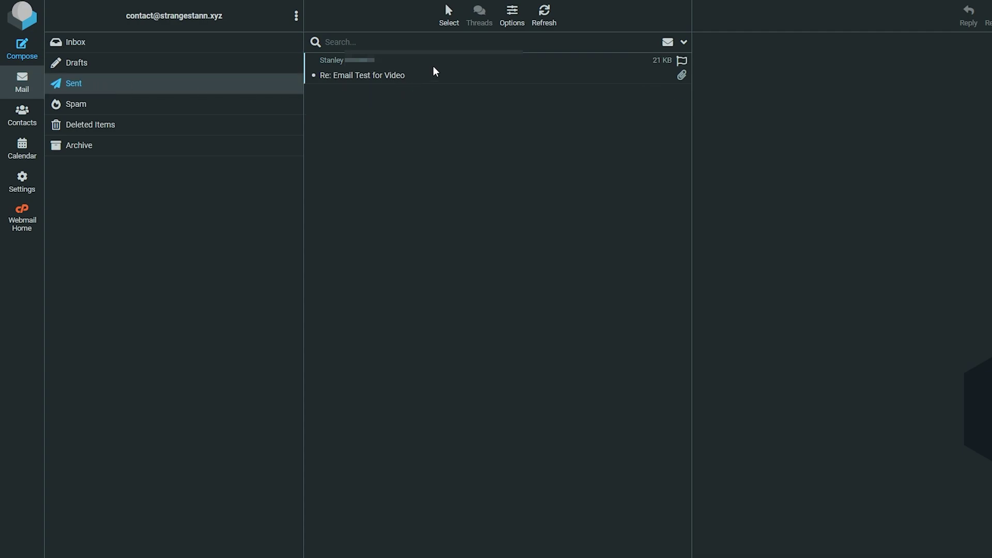
left_click(433, 70)
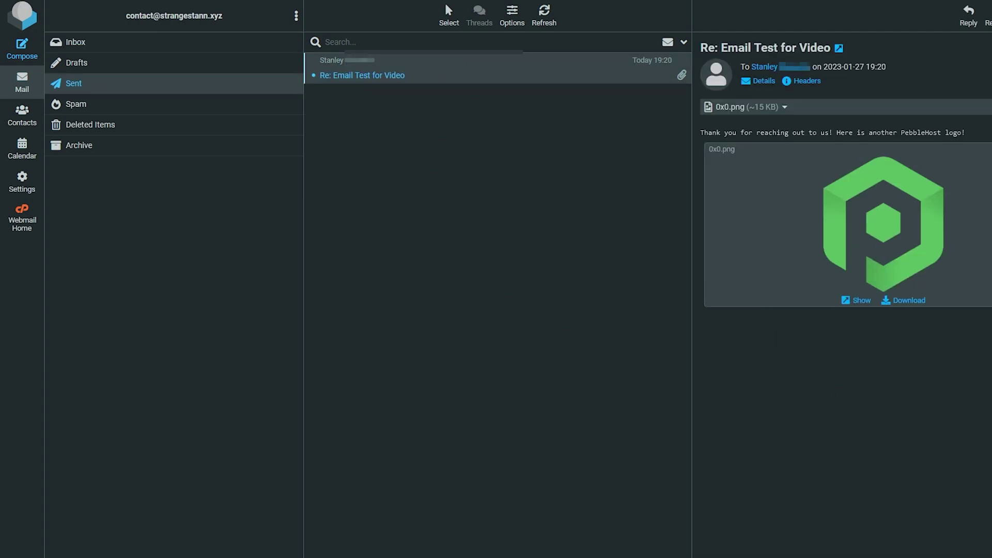